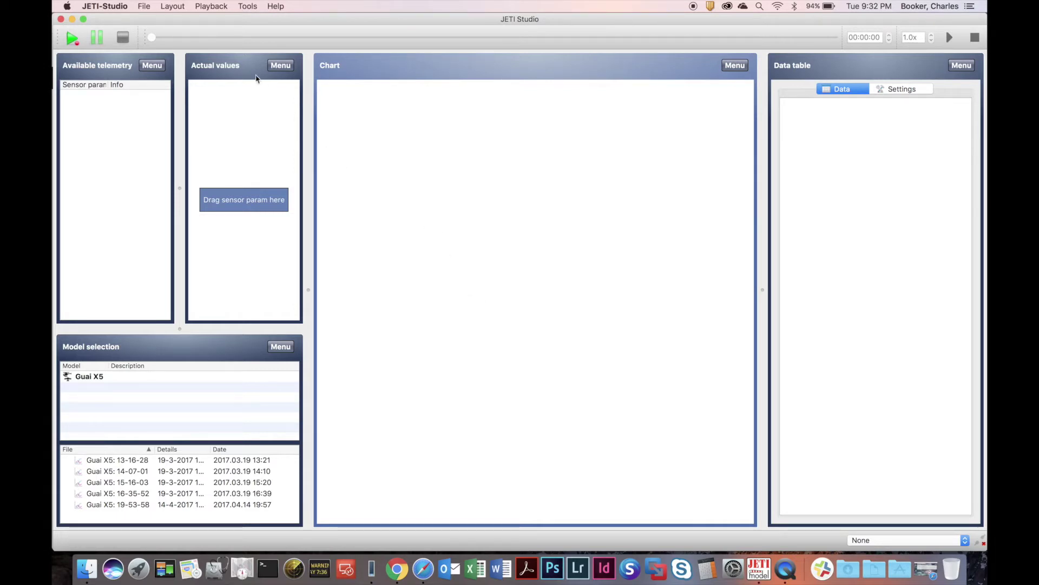
# Launch the Transmitter Wizard from the Tools menu and begin a Transmitter Backup.
pyautogui.click(249, 7)
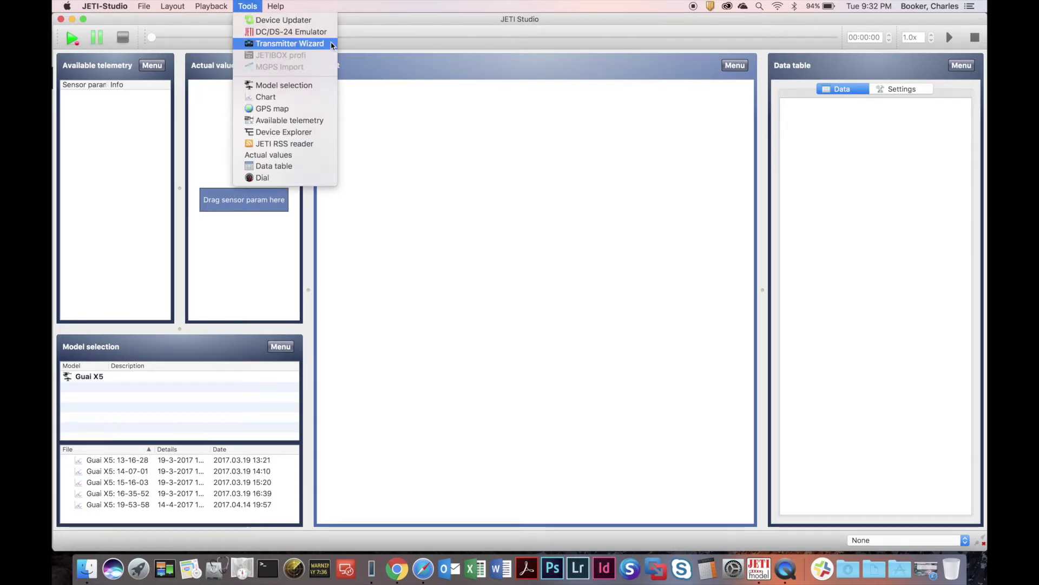
pyautogui.click(290, 43)
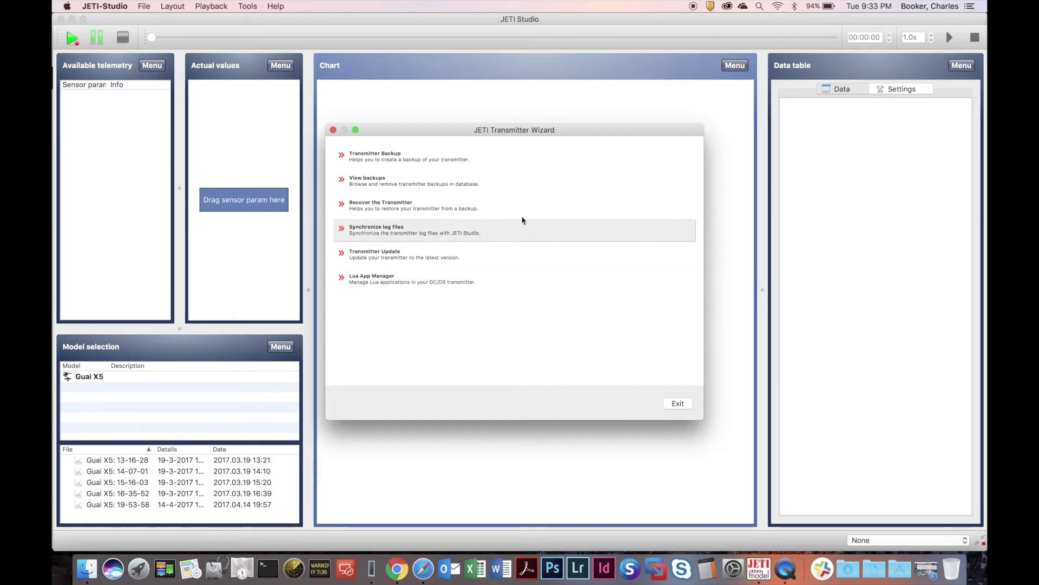
pyautogui.click(435, 157)
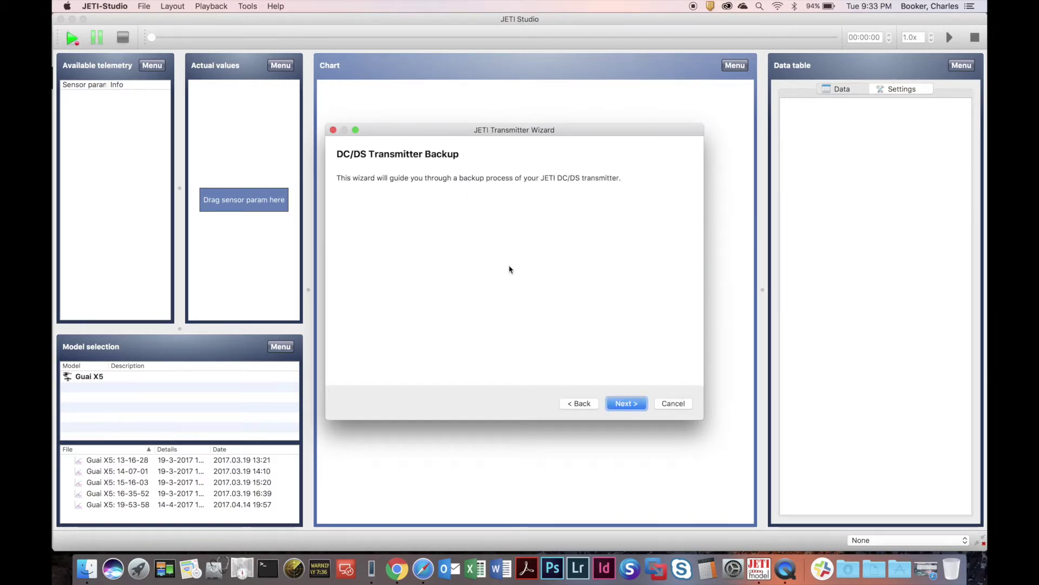
# Try the Custom backup type, including the Audio and Devices folders.
pyautogui.click(620, 404)
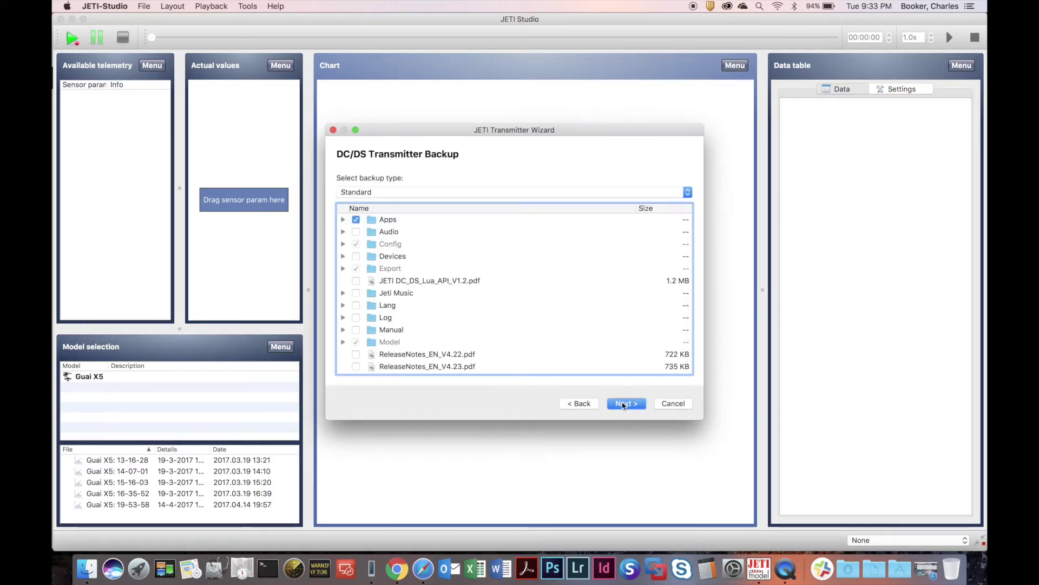
pyautogui.moveTo(463, 197); pyautogui.dragTo(462, 204)
pyautogui.click(355, 231)
pyautogui.click(357, 257)
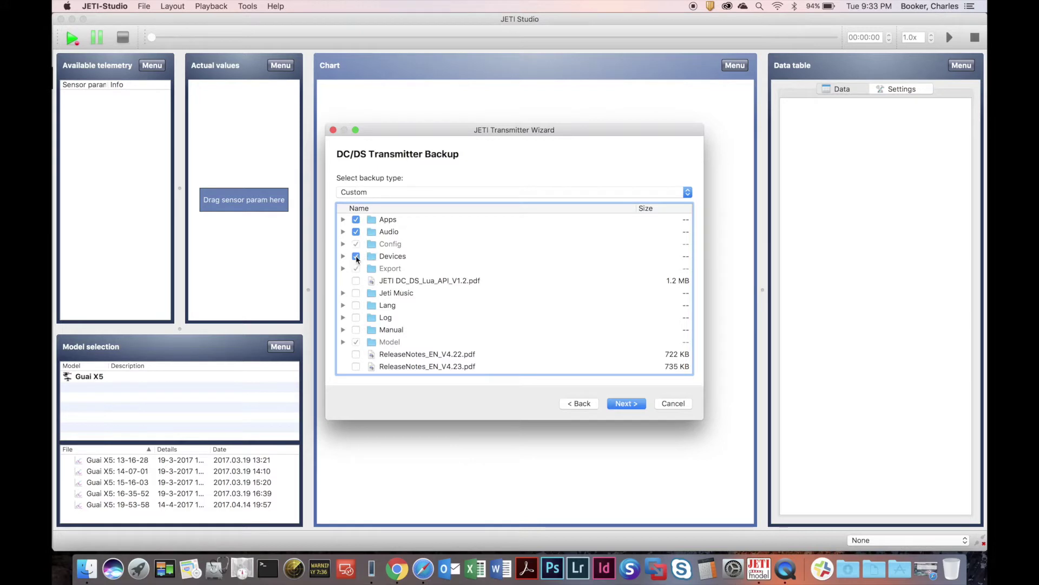
# Change the backup type to Minimal and advance to the backup location page.
pyautogui.moveTo(410, 197); pyautogui.dragTo(409, 183)
pyautogui.click(411, 190)
pyautogui.click(409, 183)
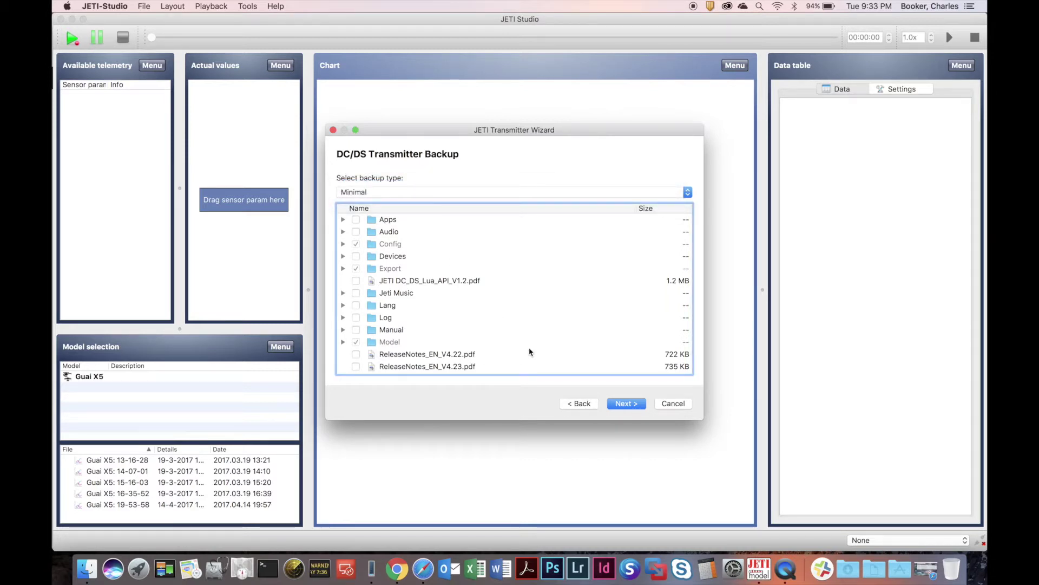
pyautogui.click(624, 404)
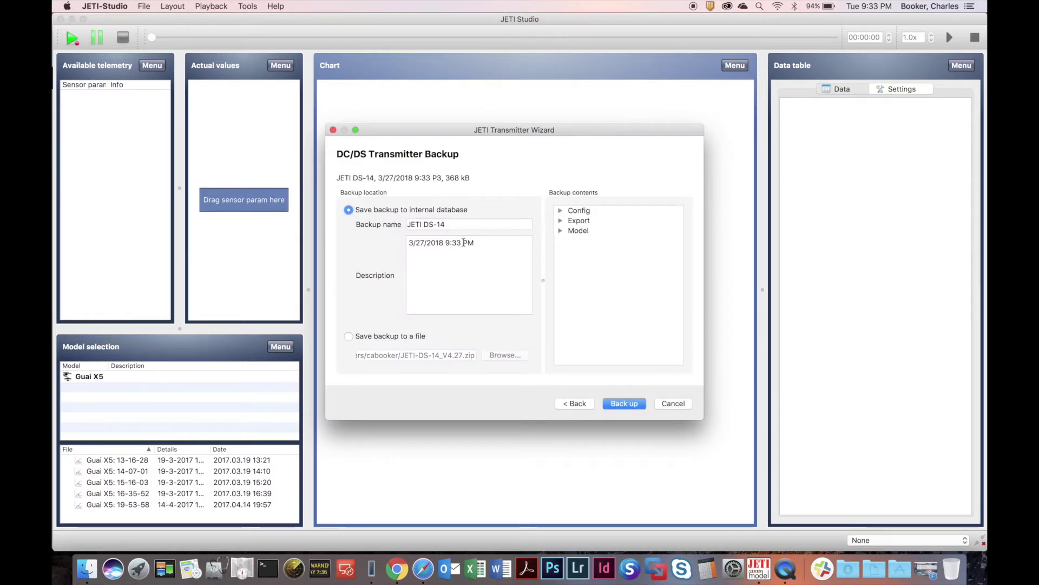
# Check the backup name and description, then keep 'Save backup to internal database'.
pyautogui.click(450, 225)
pyautogui.click(481, 243)
pyautogui.click(349, 338)
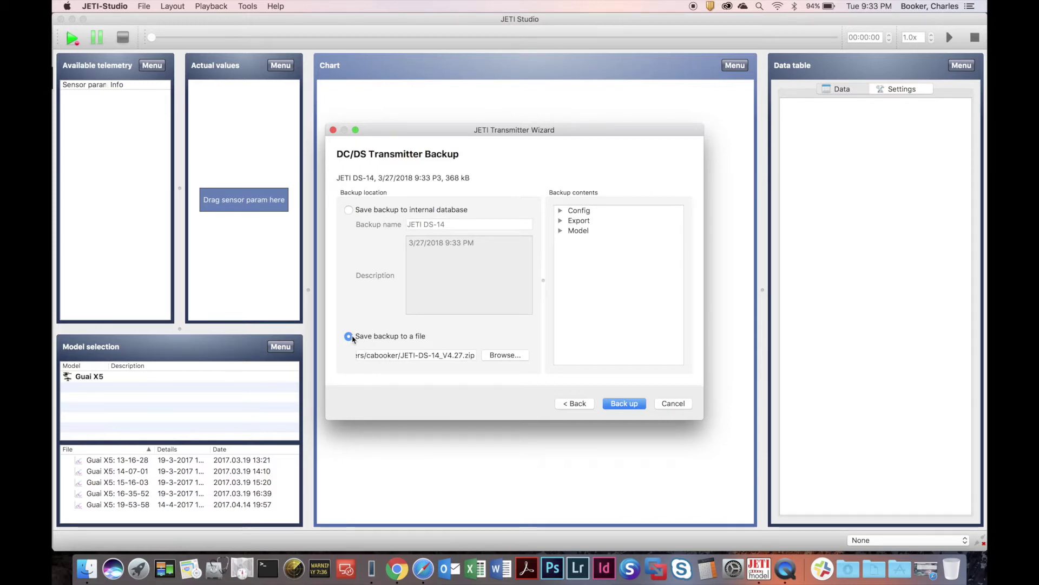
pyautogui.click(349, 210)
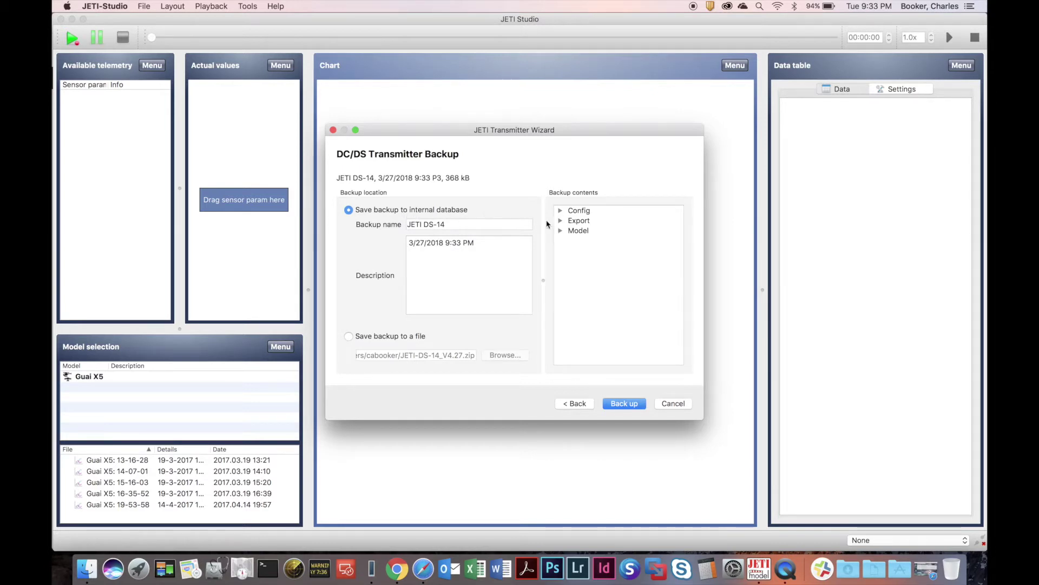
# Review the Config, Export and Model folder contents, then create the JETI DS-14 backup.
pyautogui.click(560, 211)
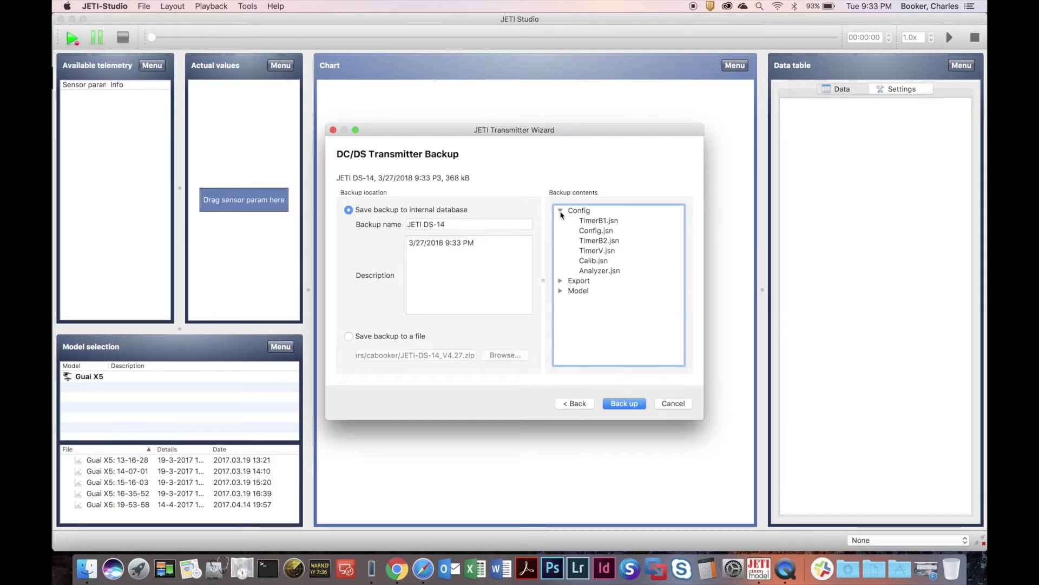
pyautogui.click(561, 211)
pyautogui.click(561, 221)
pyautogui.click(561, 221)
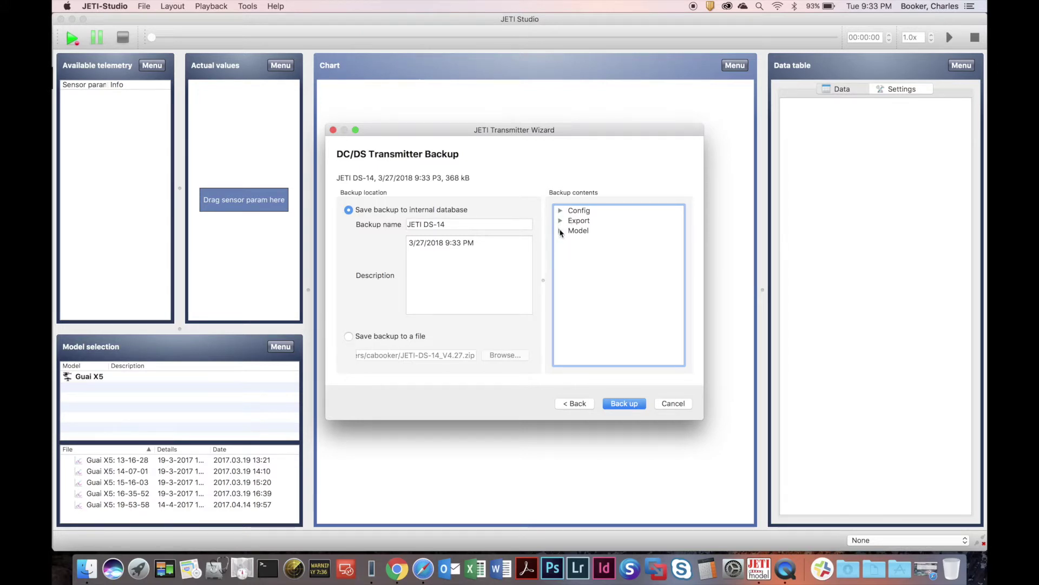
pyautogui.click(561, 230)
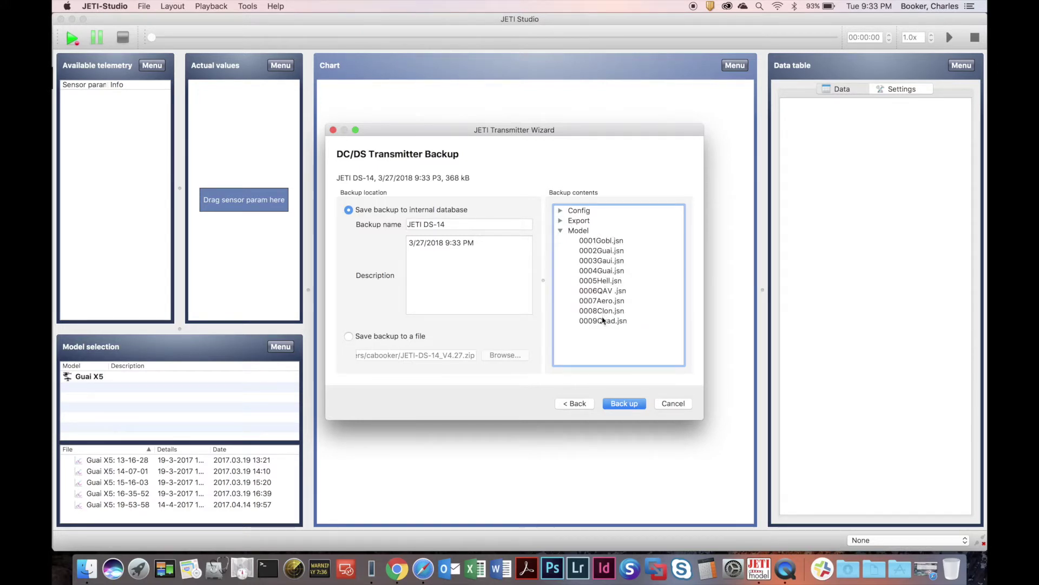
pyautogui.click(560, 231)
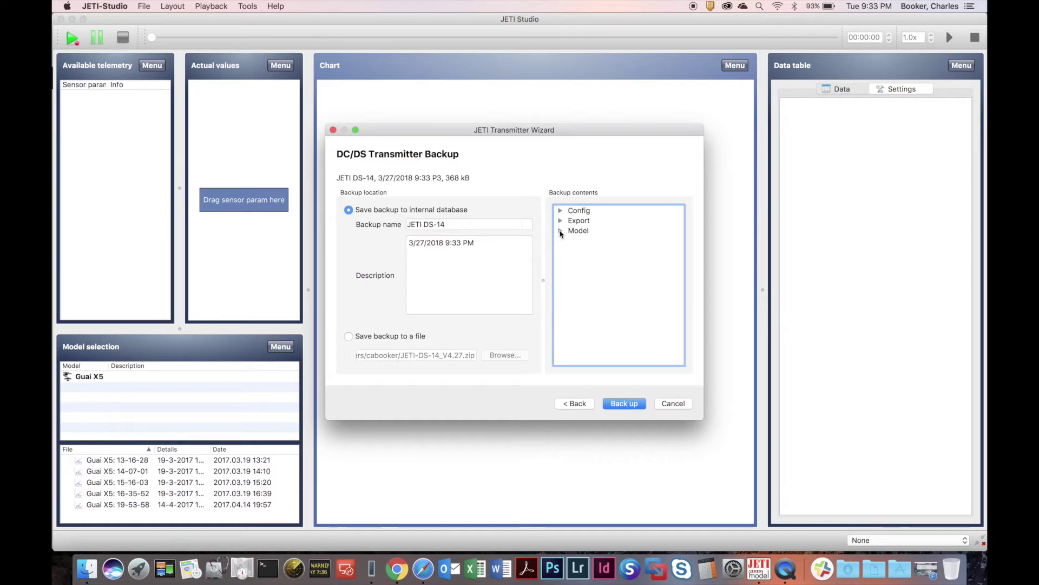
pyautogui.click(623, 402)
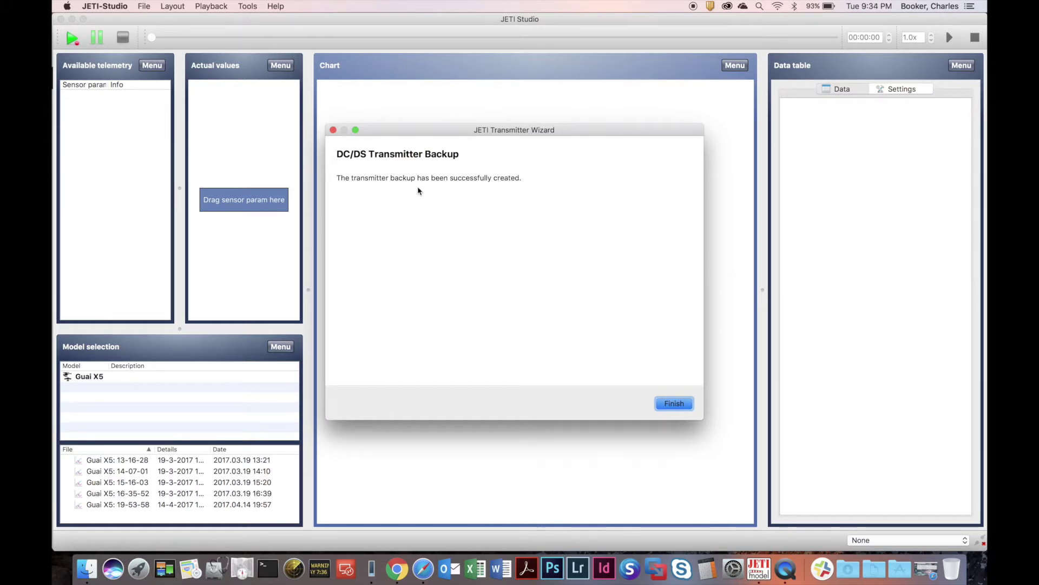
# Finish the backup wizard and reopen the Transmitter Wizard from Tools.
pyautogui.click(672, 403)
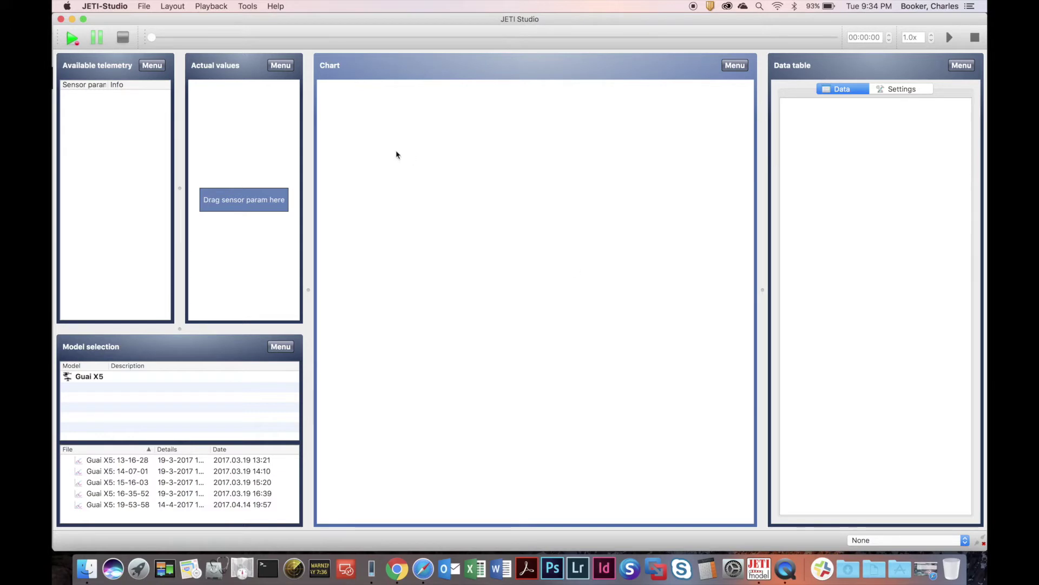
pyautogui.click(250, 7)
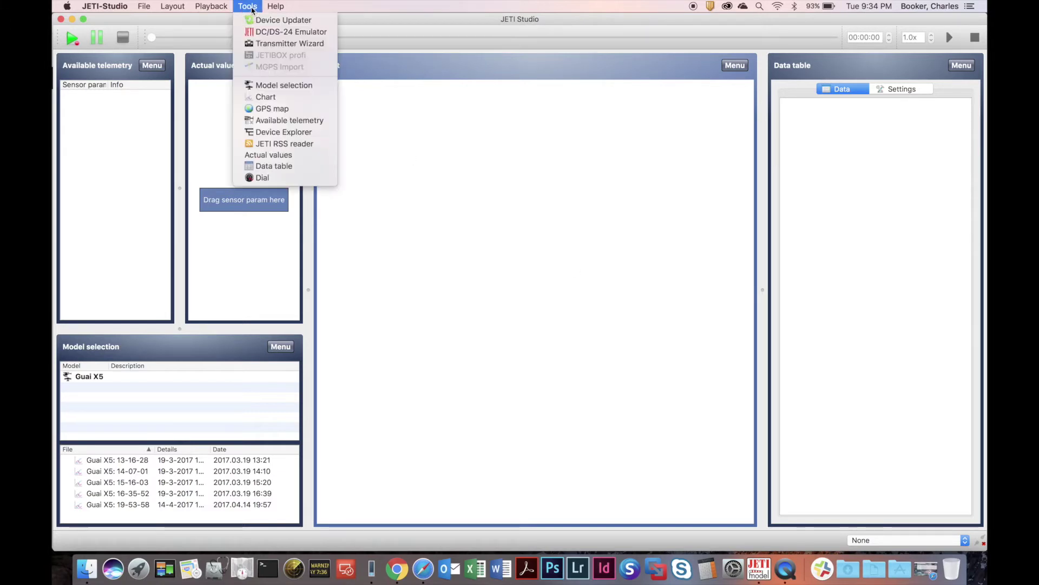
pyautogui.click(285, 44)
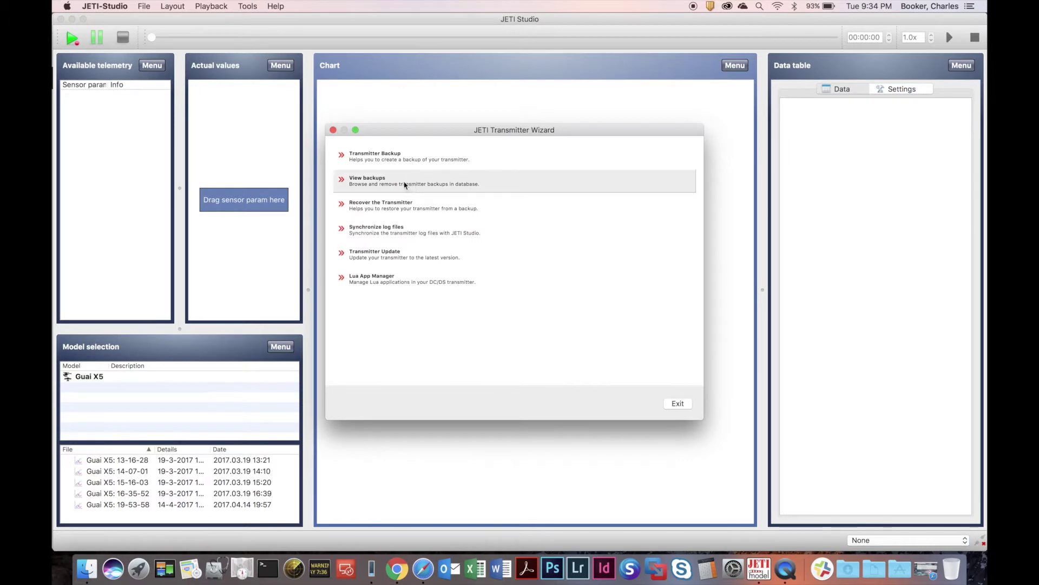
# In View backups, inspect the 33 kB JETI DS-14 backup and its description, then go back.
pyautogui.click(405, 185)
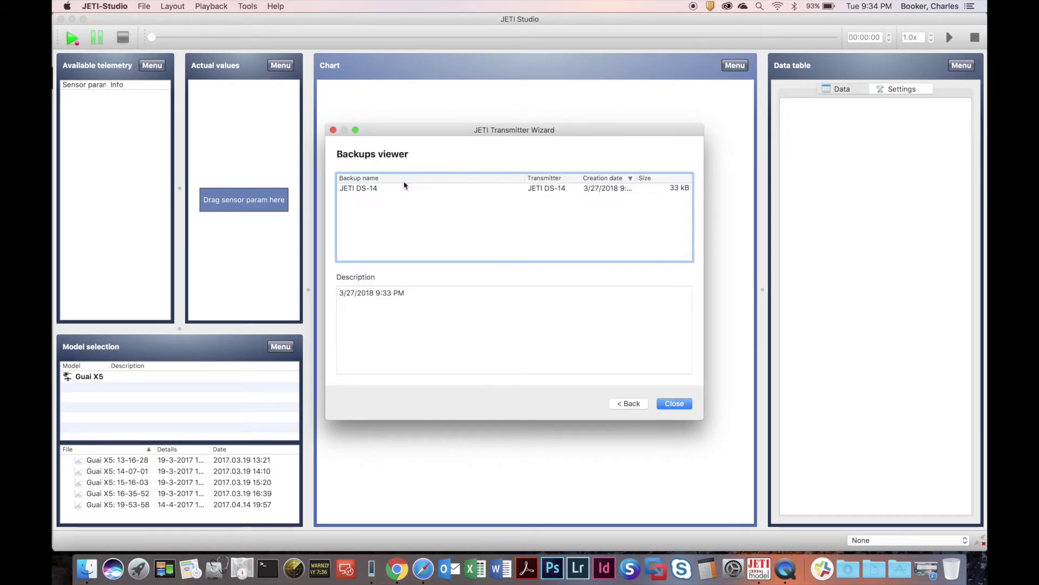
pyautogui.click(375, 191)
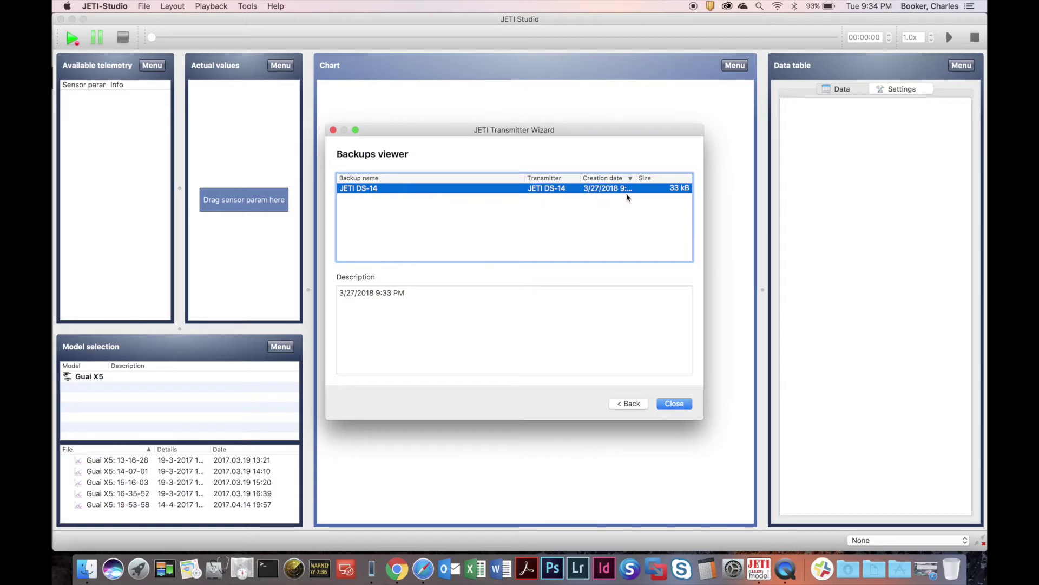
pyautogui.click(416, 299)
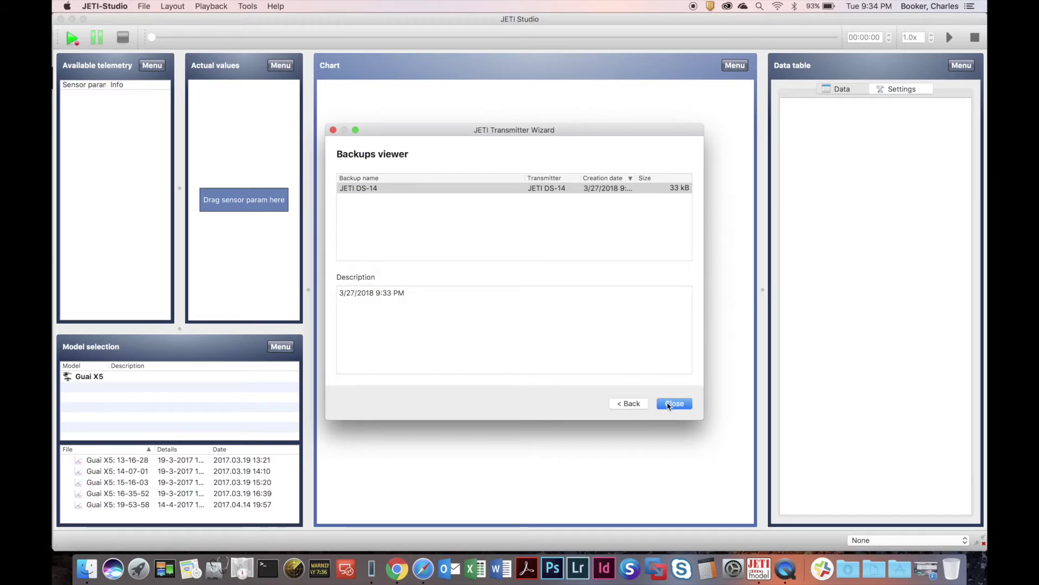
pyautogui.click(629, 403)
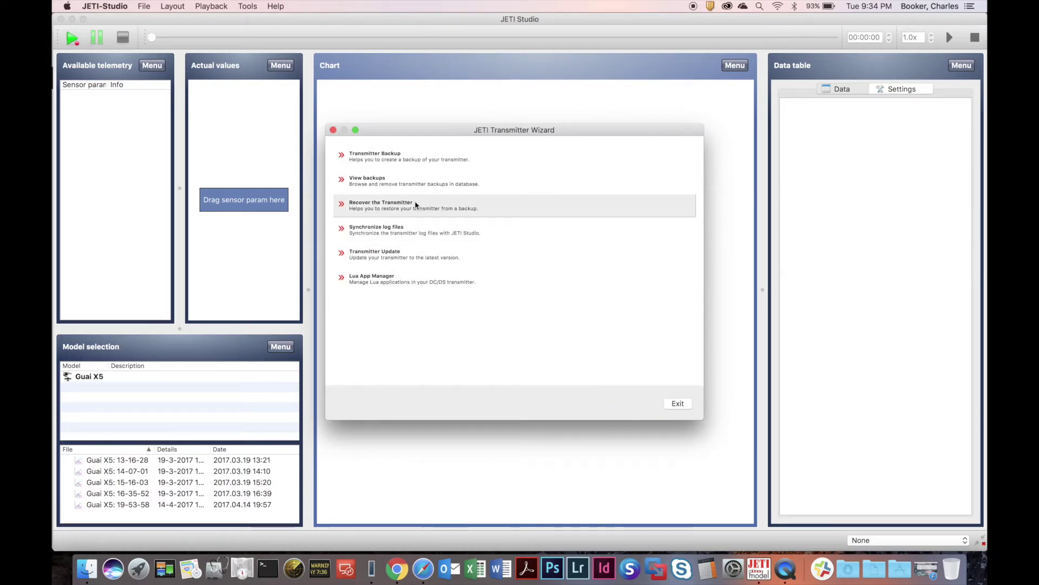
# Glance at Recover the Transmitter, then open the DC/DS Log Sync page.
pyautogui.click(454, 205)
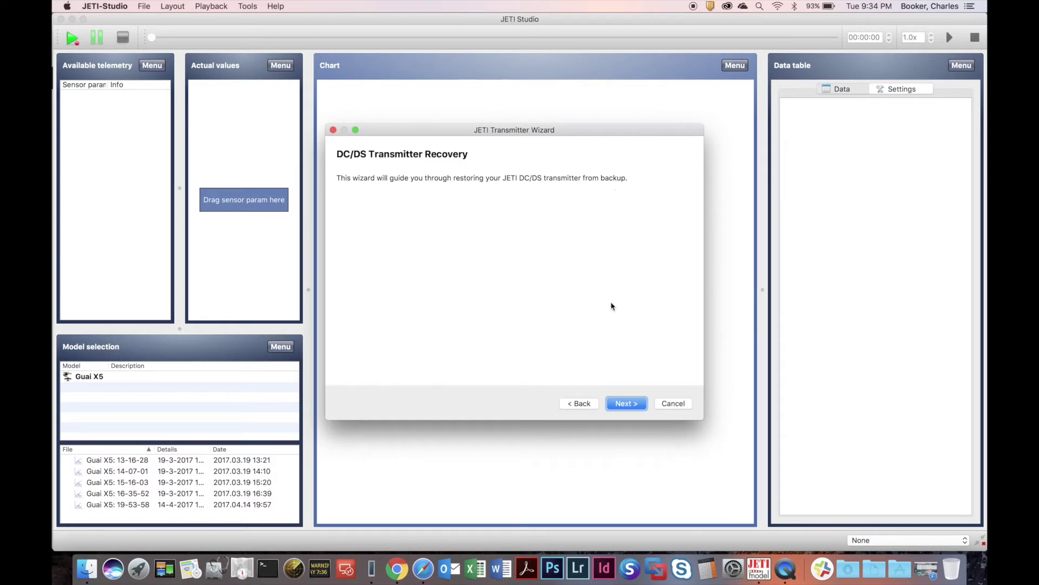
pyautogui.click(582, 405)
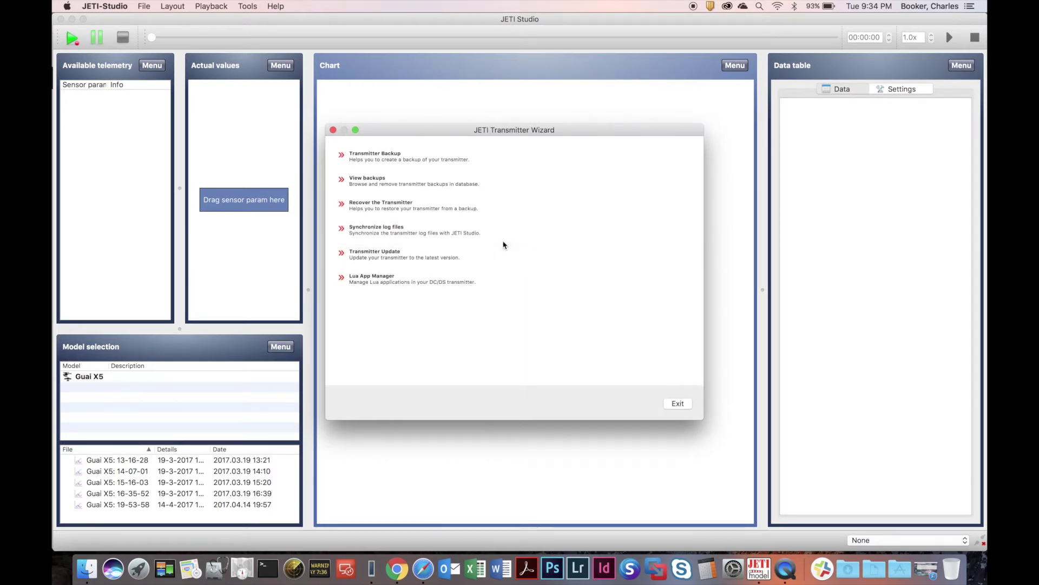
pyautogui.click(455, 229)
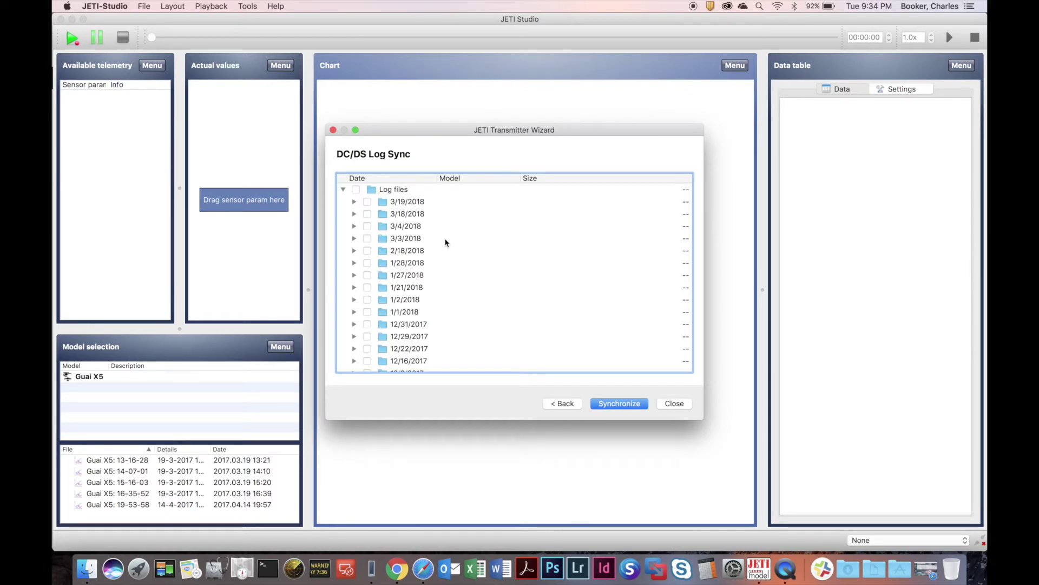
# Browse the log folders, then try ticking only the 3/19/2018 and 3/18/2018 folders.
pyautogui.scroll(-8, 450, 252)
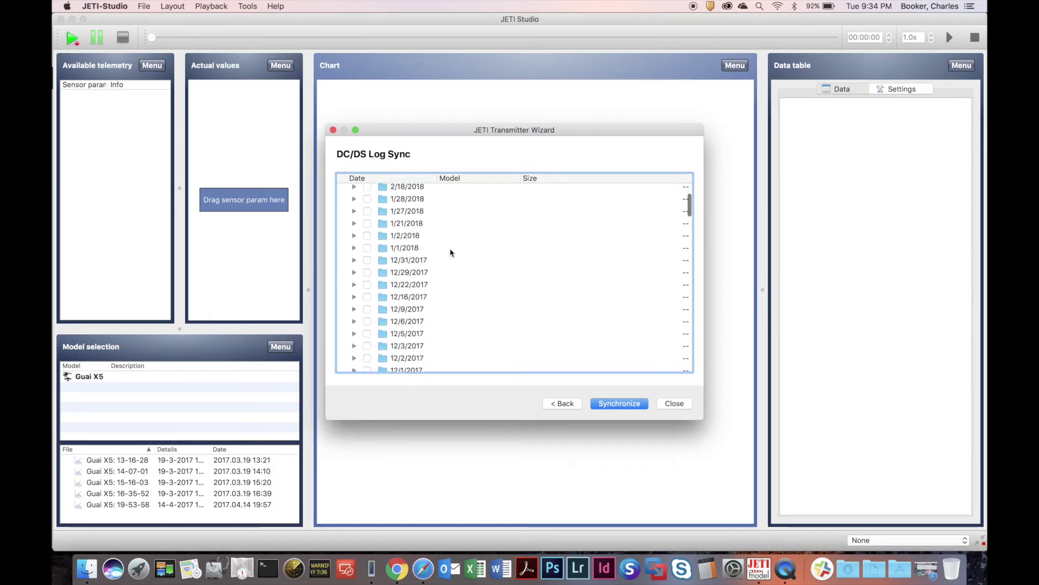
pyautogui.scroll(-15, 450, 253)
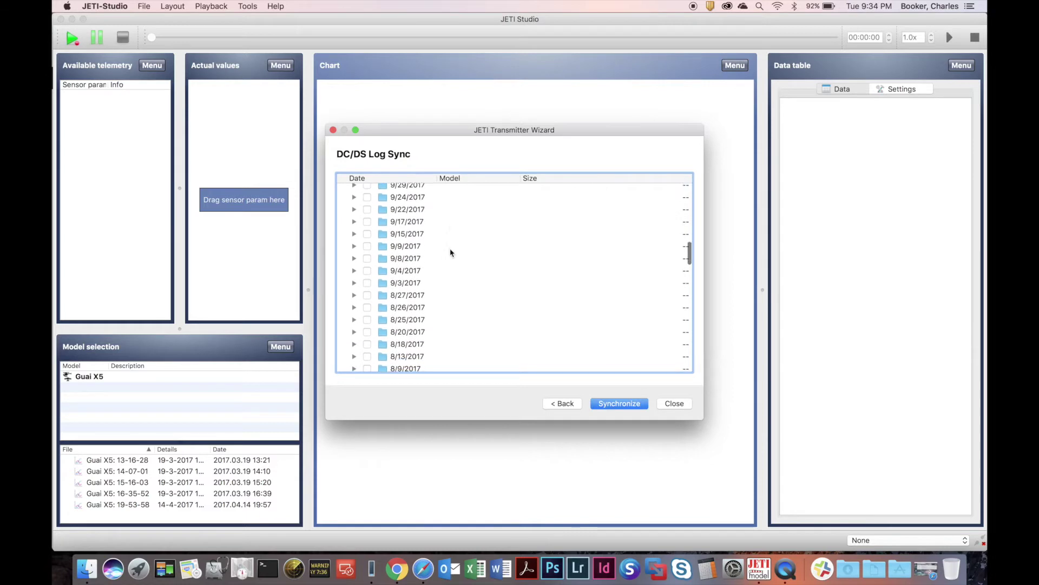
pyautogui.scroll(-10, 450, 252)
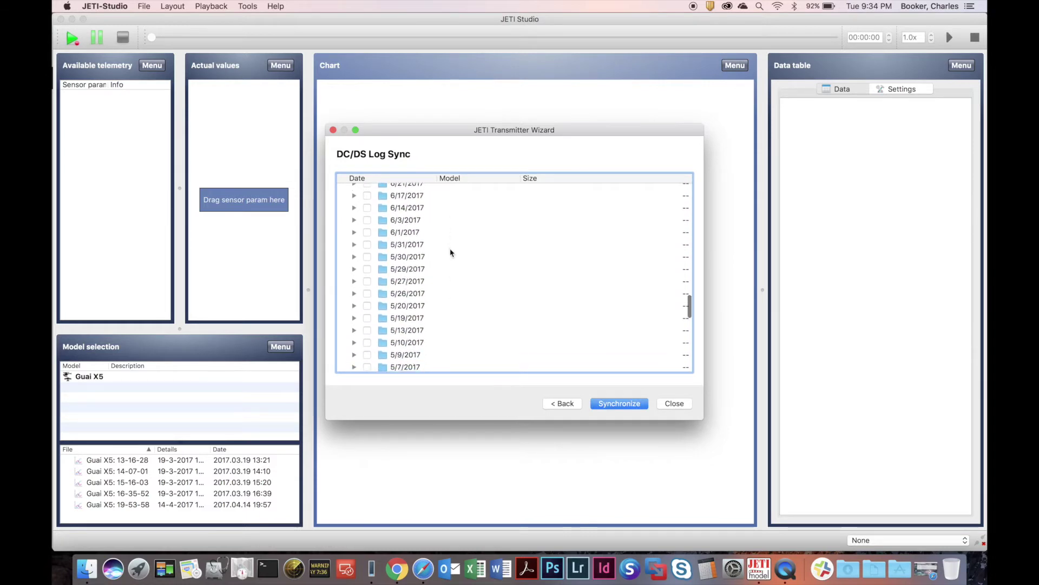
pyautogui.scroll(-10, 449, 253)
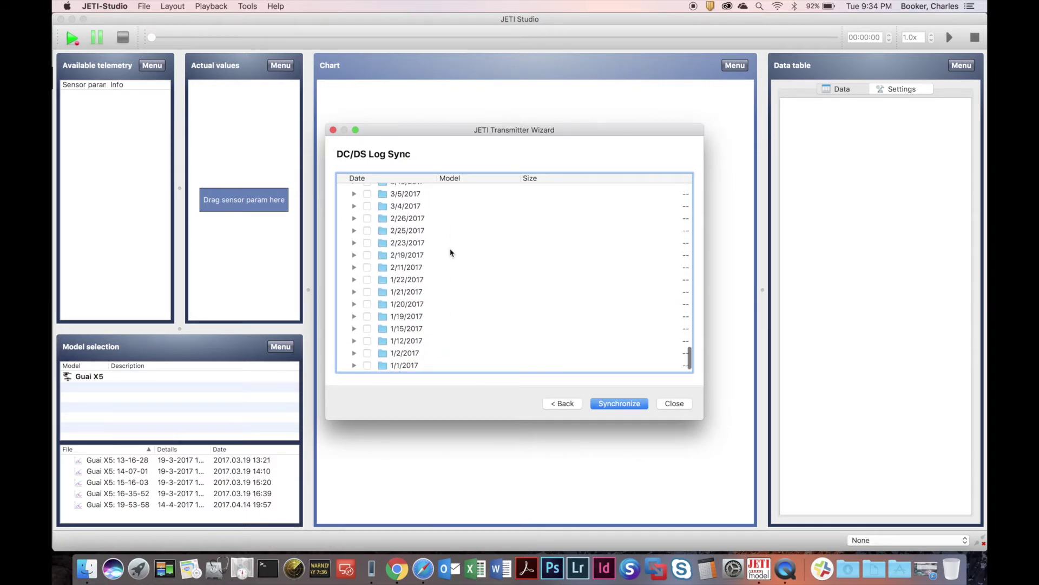
pyautogui.scroll(20, 451, 286)
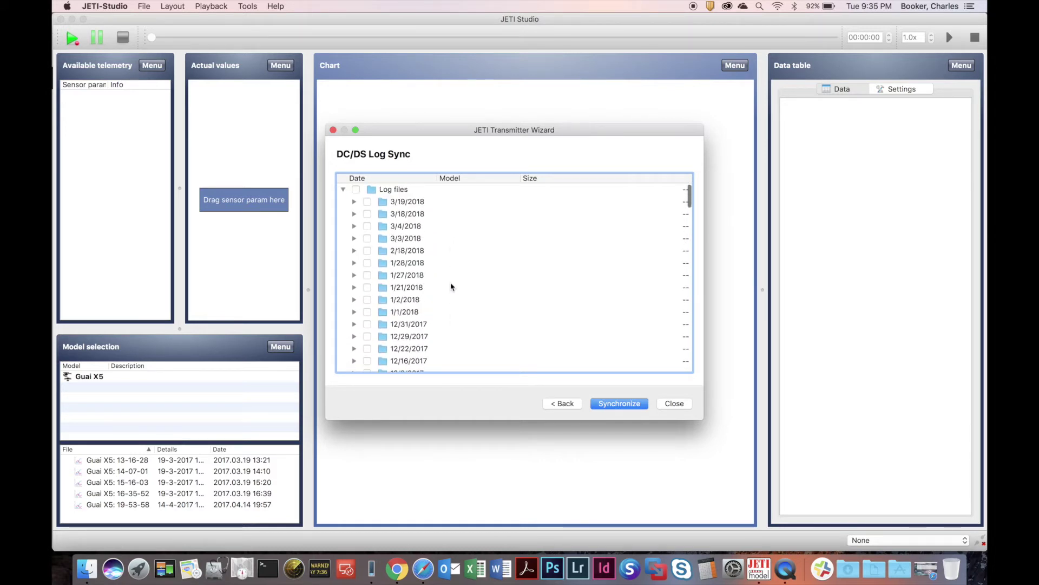
pyautogui.click(356, 189)
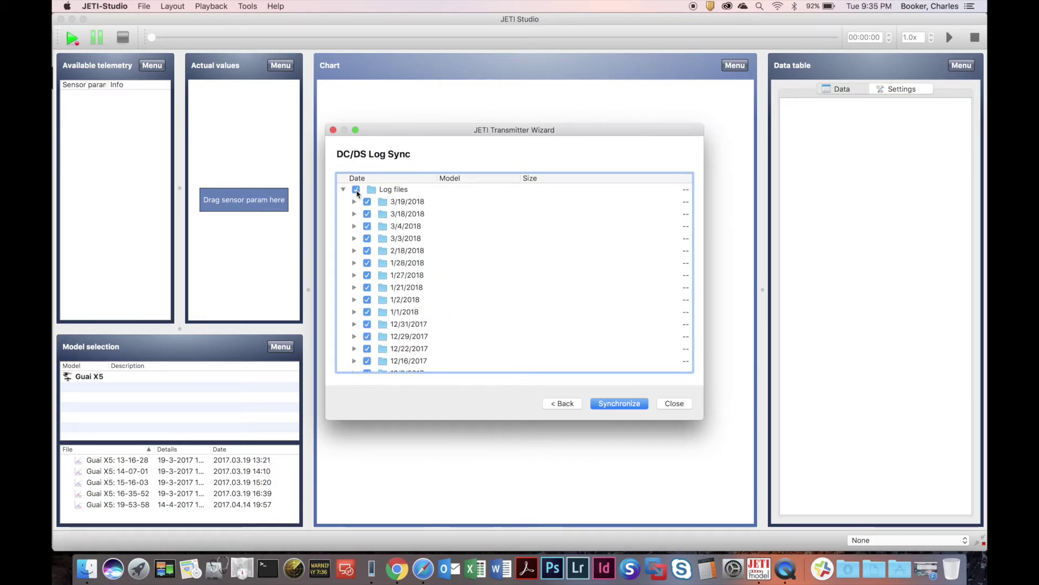
pyautogui.click(356, 189)
pyautogui.click(367, 202)
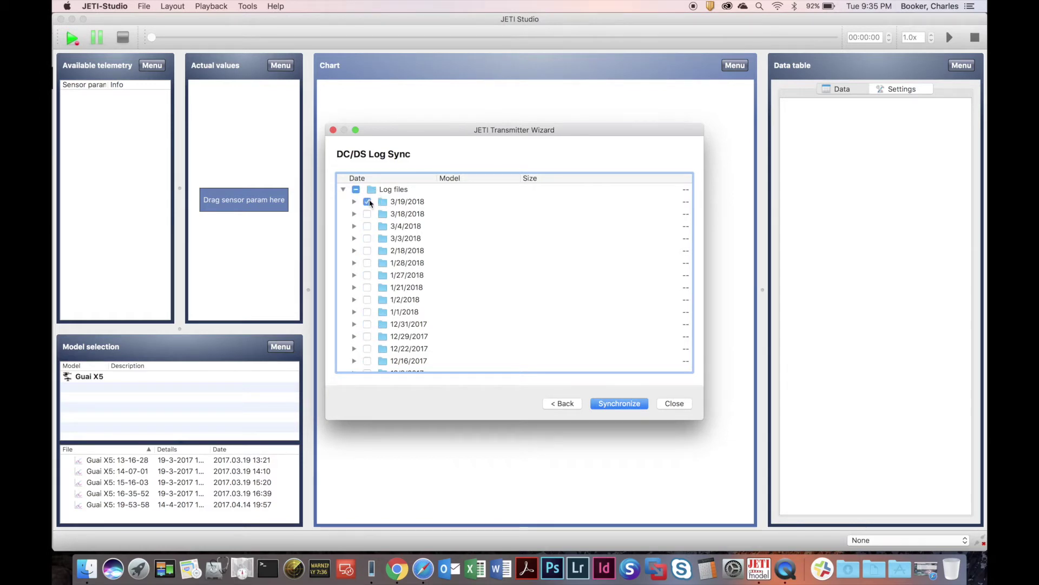
pyautogui.click(367, 215)
# Tick the Log files checkbox to select every folder and start Synchronize.
pyautogui.scroll(-3, 452, 268)
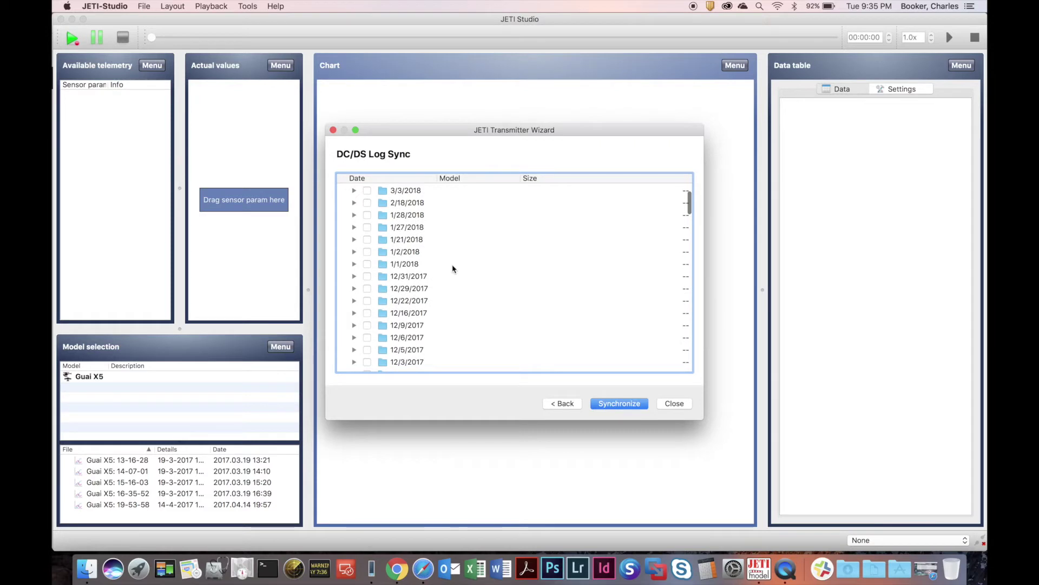
pyautogui.scroll(3, 452, 268)
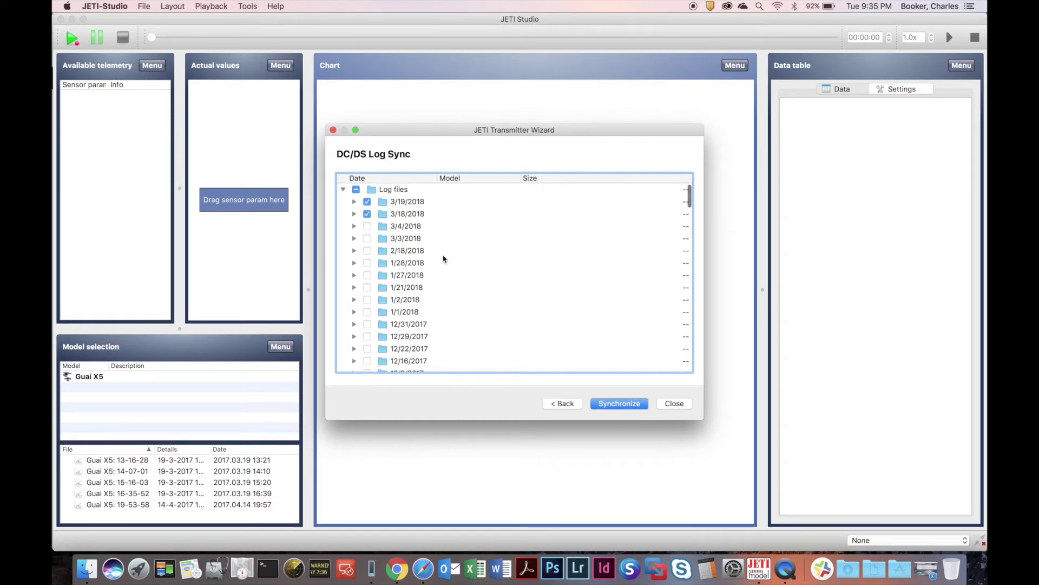
pyautogui.click(356, 189)
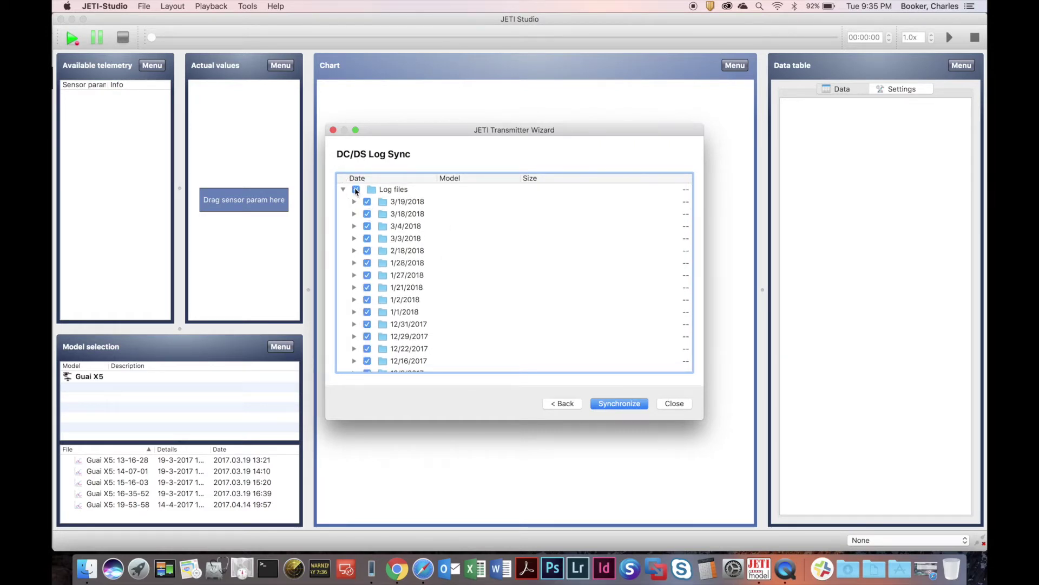
pyautogui.click(612, 403)
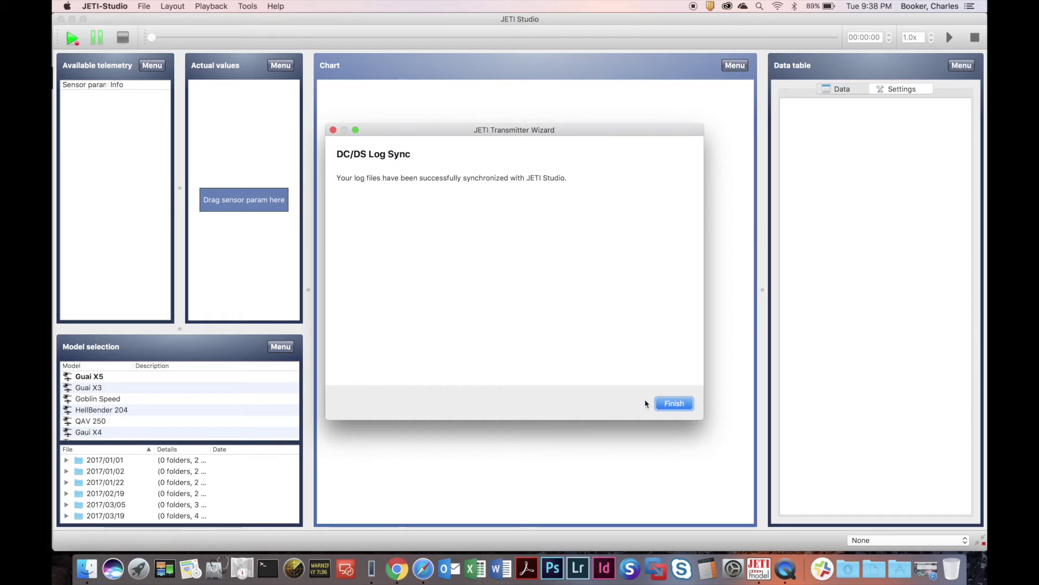
# Finish the log sync and run Transmitter Update to detect the DS-14 at version 4.27.
pyautogui.click(668, 403)
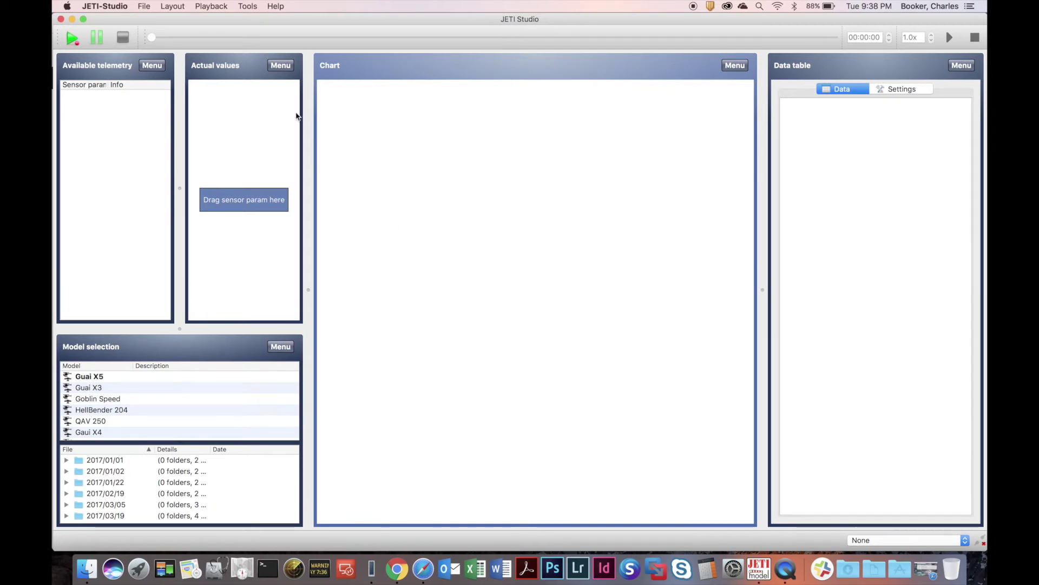
pyautogui.click(249, 6)
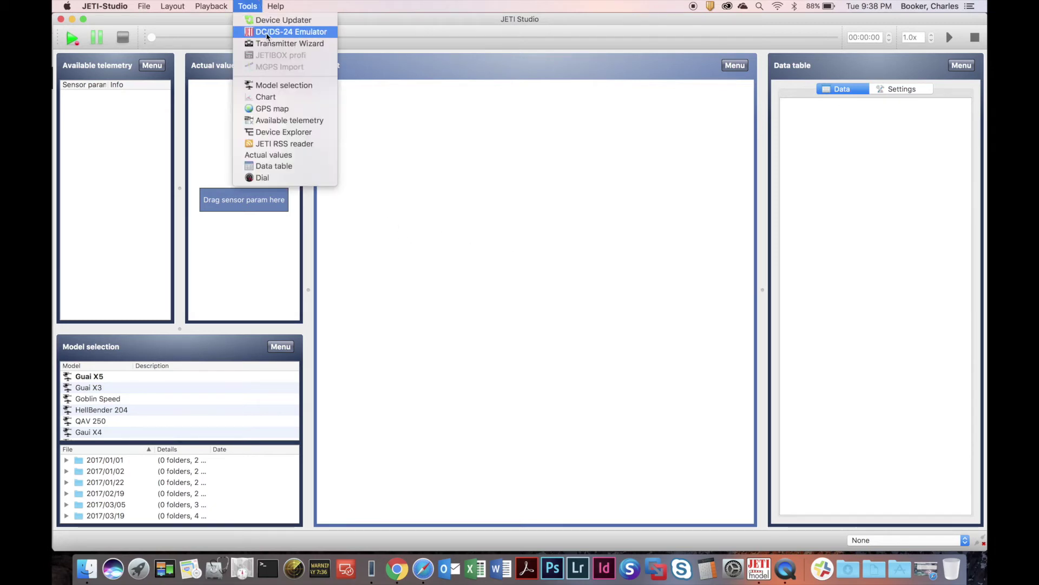
pyautogui.click(290, 44)
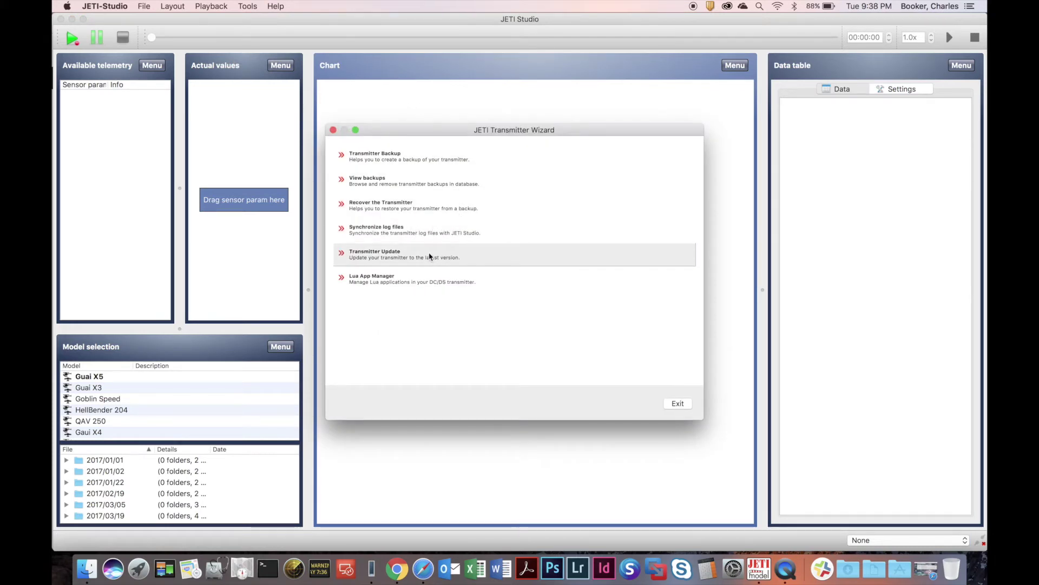
pyautogui.click(463, 254)
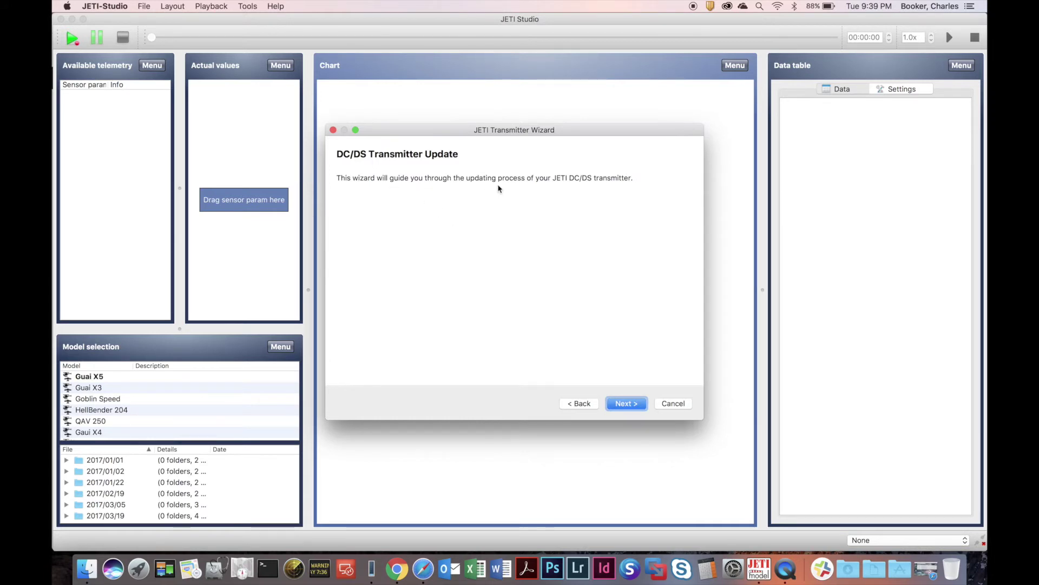
pyautogui.click(621, 403)
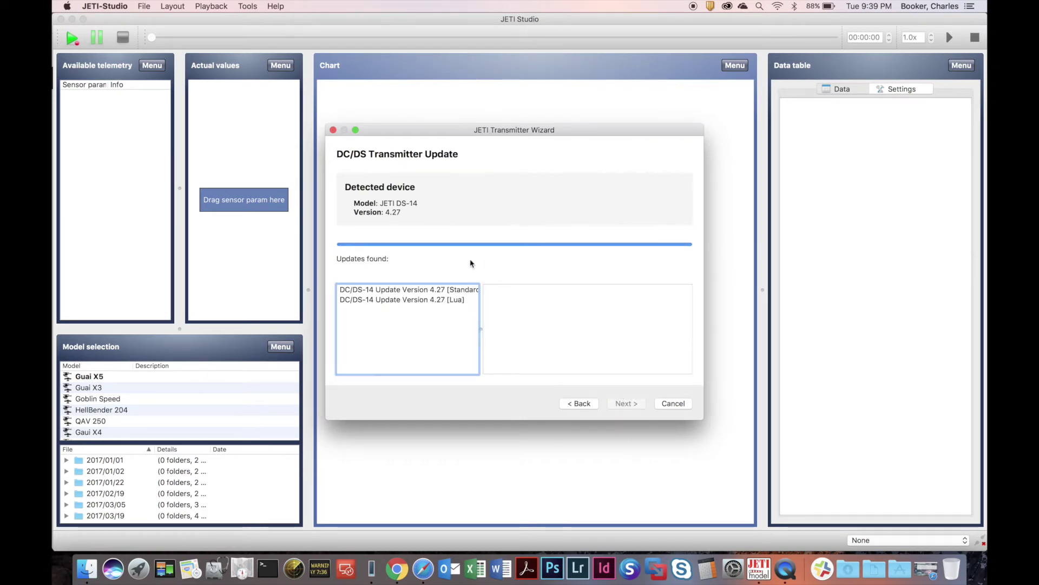
# Read the Standard 4.27 release notes, then select the DC/DS-14 Update Version 4.27 [Lua].
pyautogui.click(436, 293)
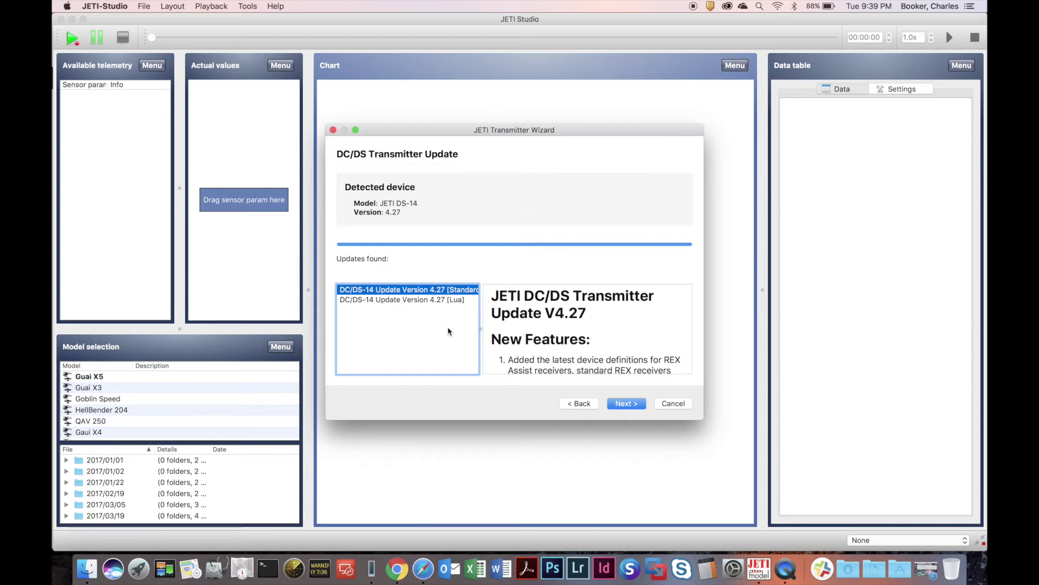
pyautogui.scroll(-5, 574, 340)
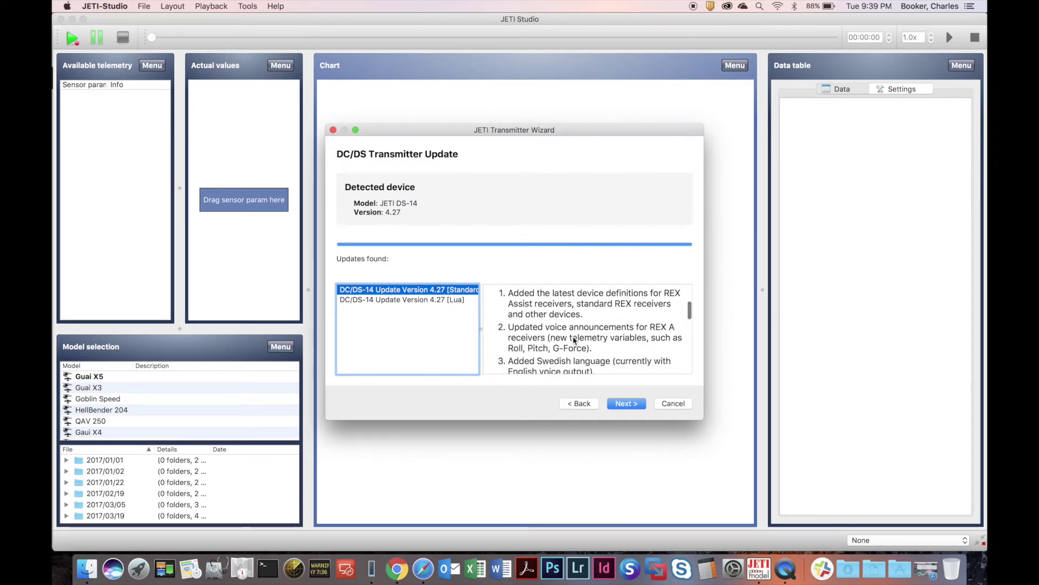
pyautogui.scroll(-10, 575, 340)
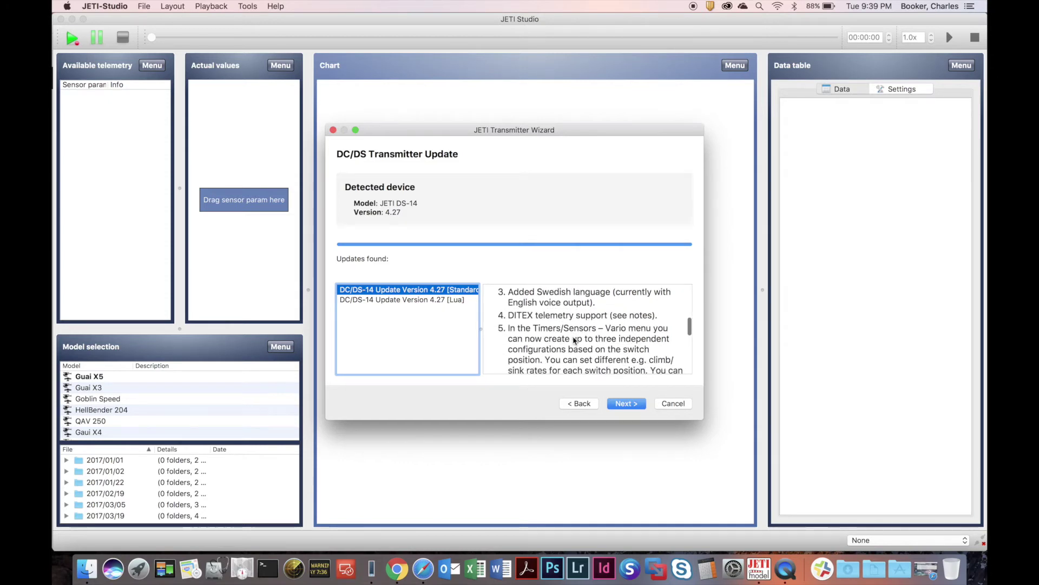
pyautogui.scroll(-8, 575, 340)
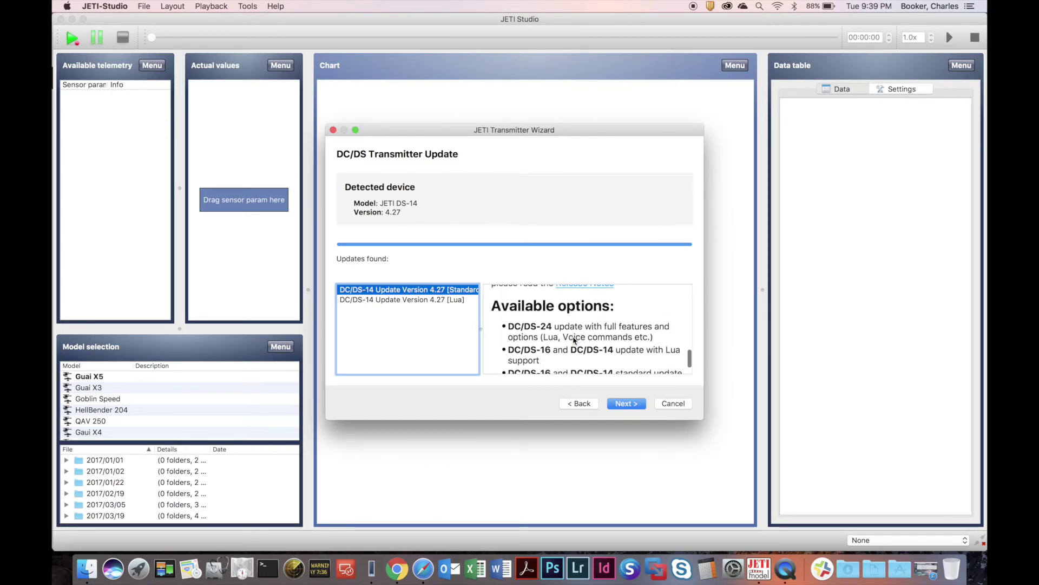
pyautogui.scroll(18, 575, 340)
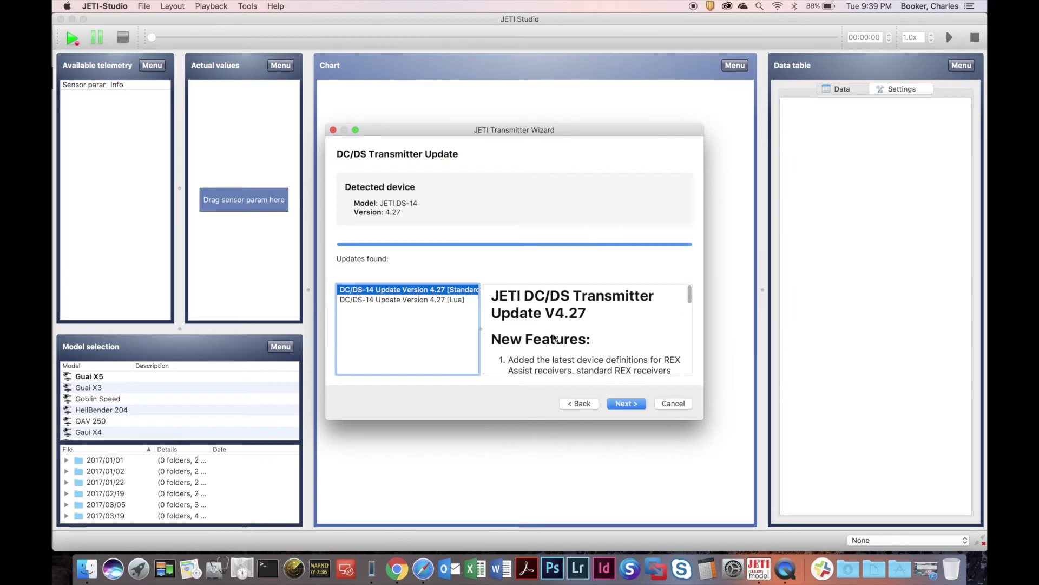
pyautogui.click(445, 300)
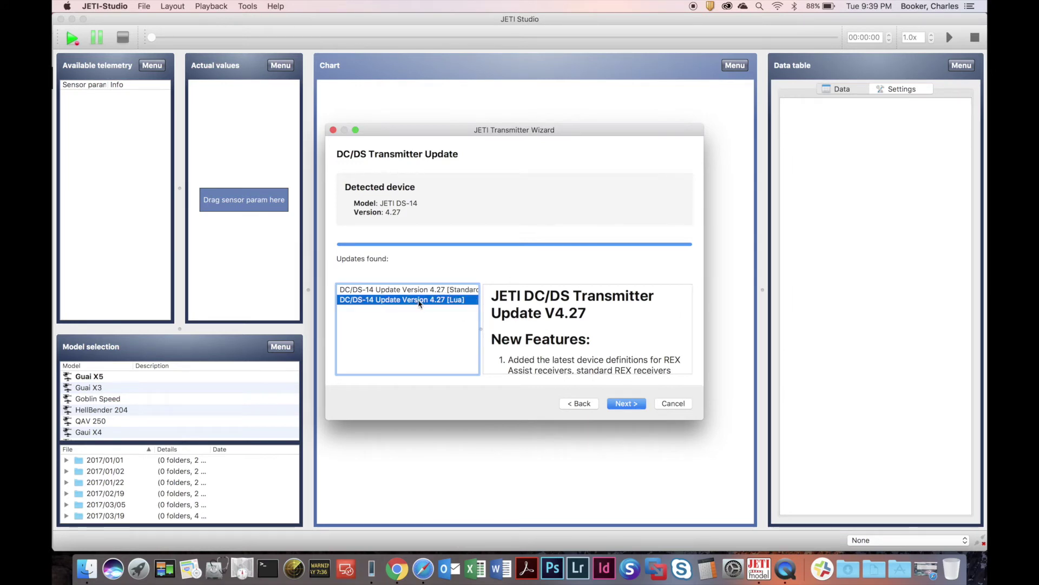